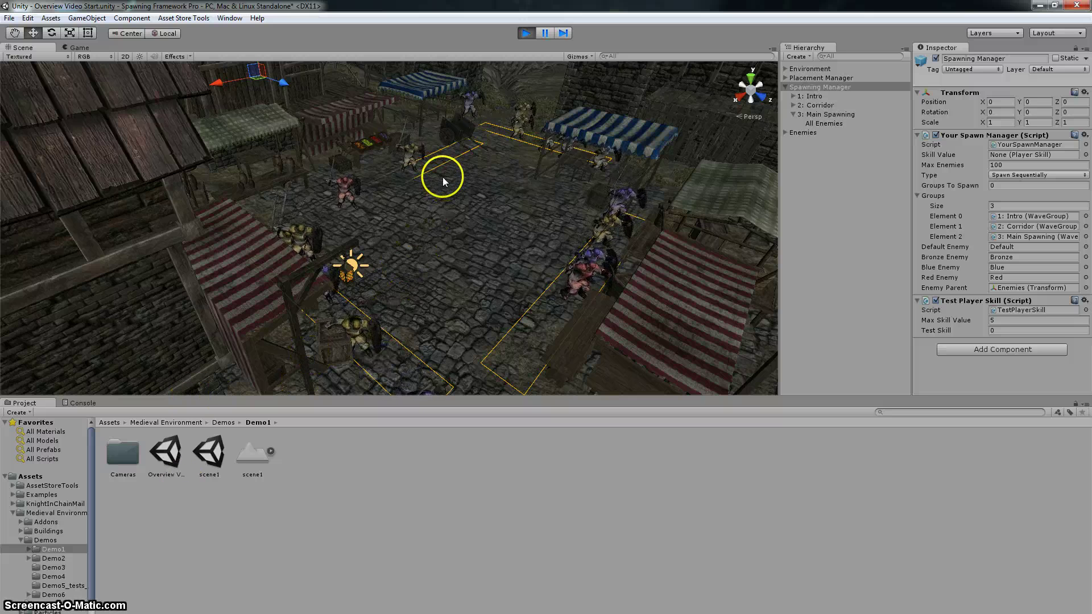
right_drag(458, 135, 462, 161)
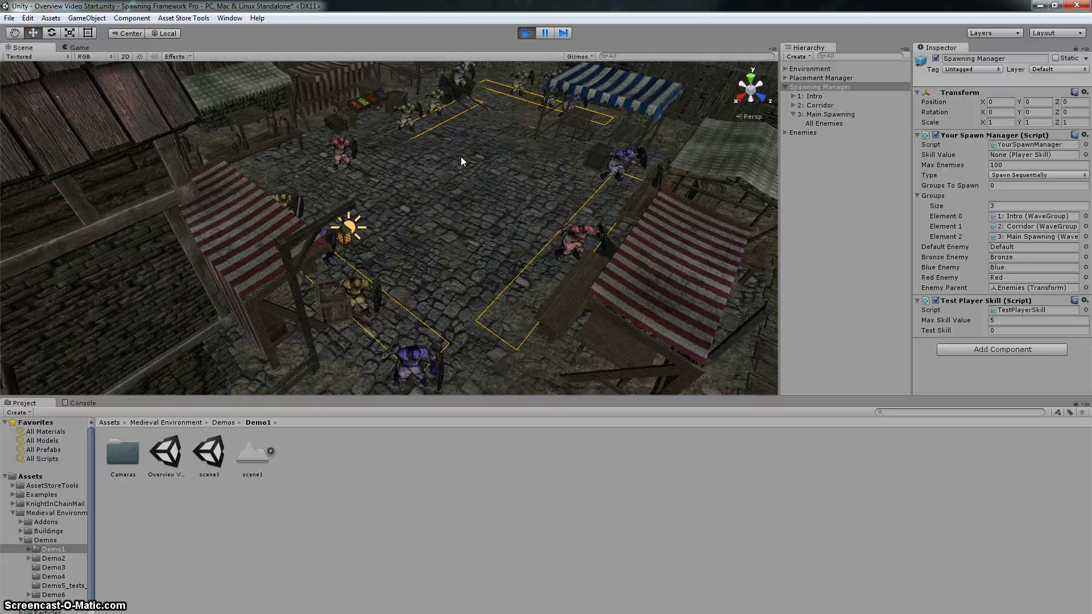
middle_drag(461, 155, 425, 204)
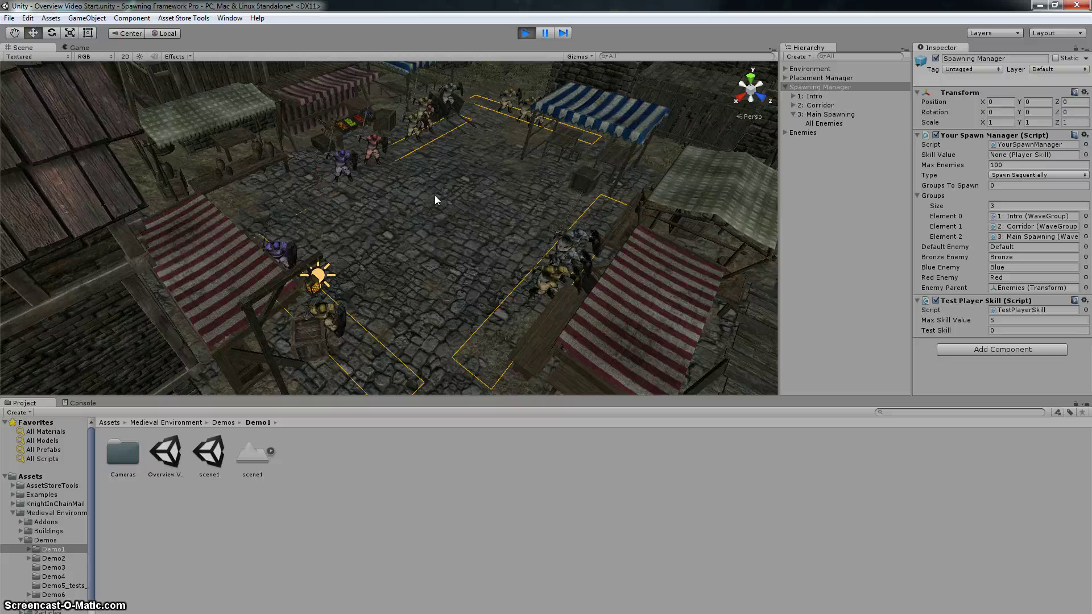
click(439, 189)
middle_drag(447, 189, 397, 231)
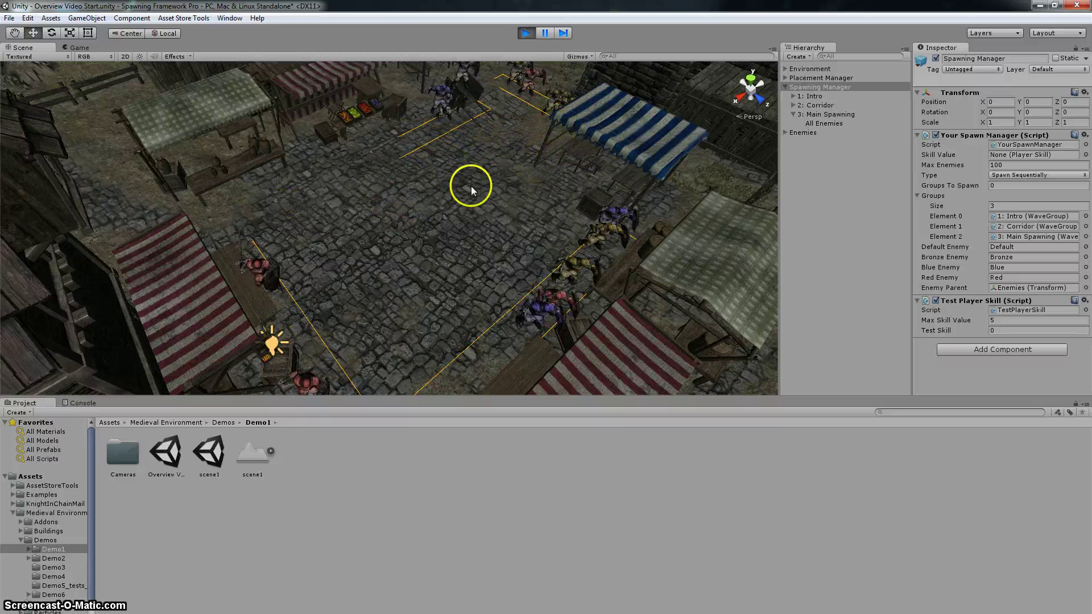
Select the All Enemies wave under 3: Main Spawning and review its wave settings and spawn instructions.
click(819, 124)
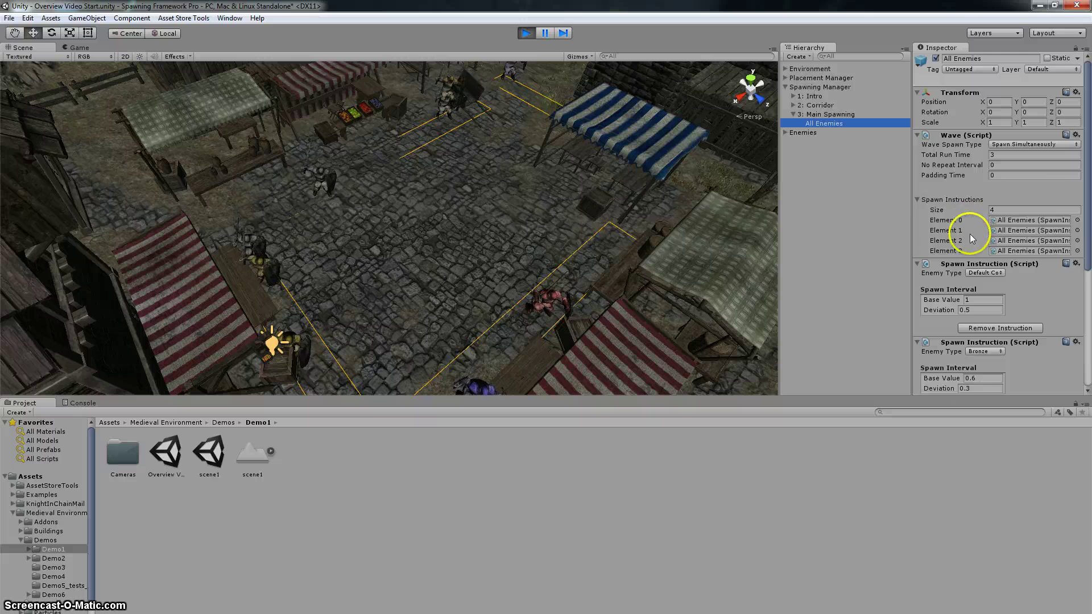
scroll(968, 231, down, 5)
scroll(965, 241, up, 4)
scroll(964, 246, up, 2)
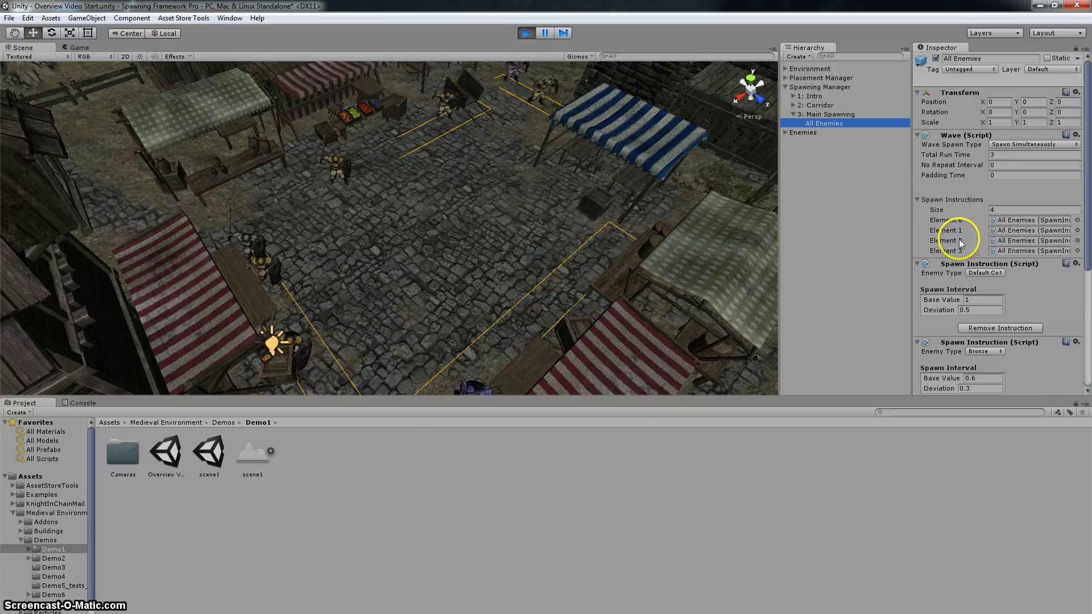
Open the Spawning Framework wave editor for the All Enemies wave and dock it beside the Scene and Game views.
click(233, 18)
click(266, 78)
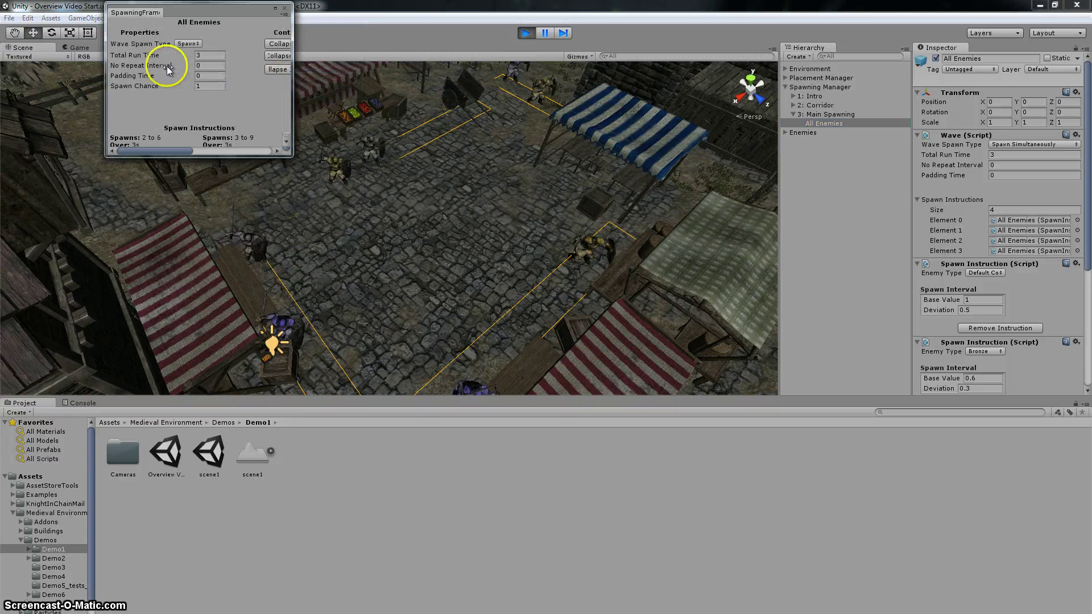
drag(146, 12, 303, 54)
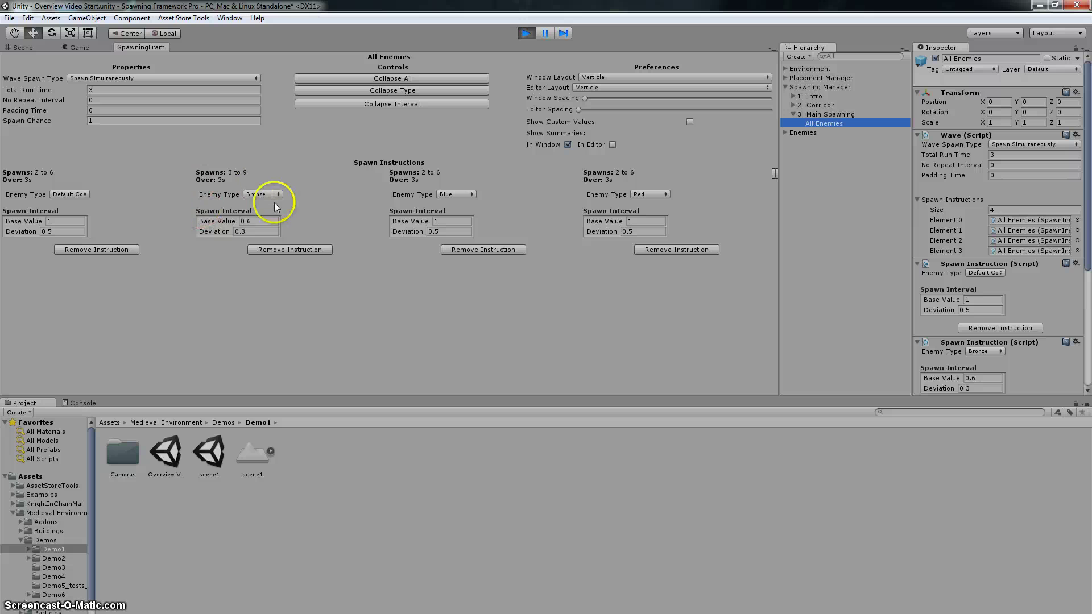
Toggle the In Window spawn summaries off and on to compare the instruction display.
click(567, 145)
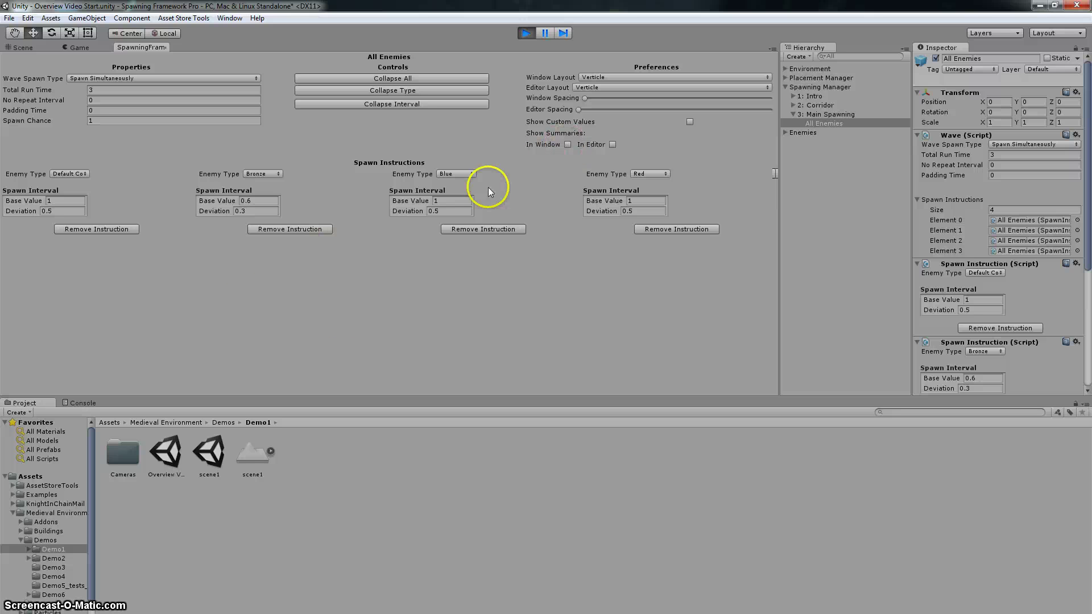
click(567, 144)
click(568, 144)
click(568, 145)
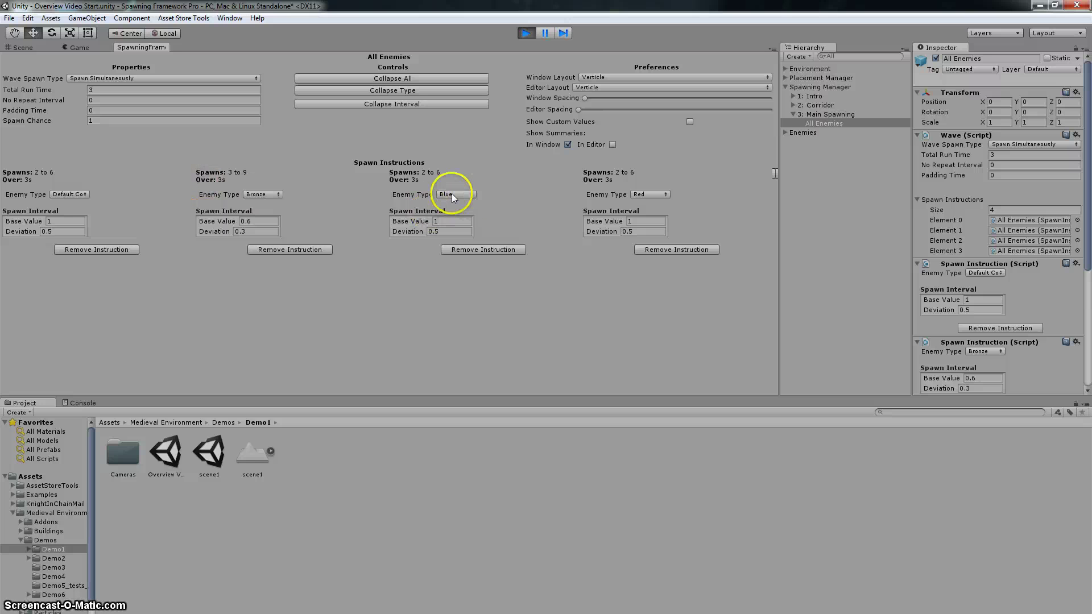
Set the Default enemy's spawn interval deviation to 0 and watch the spawning in the scene.
click(95, 91)
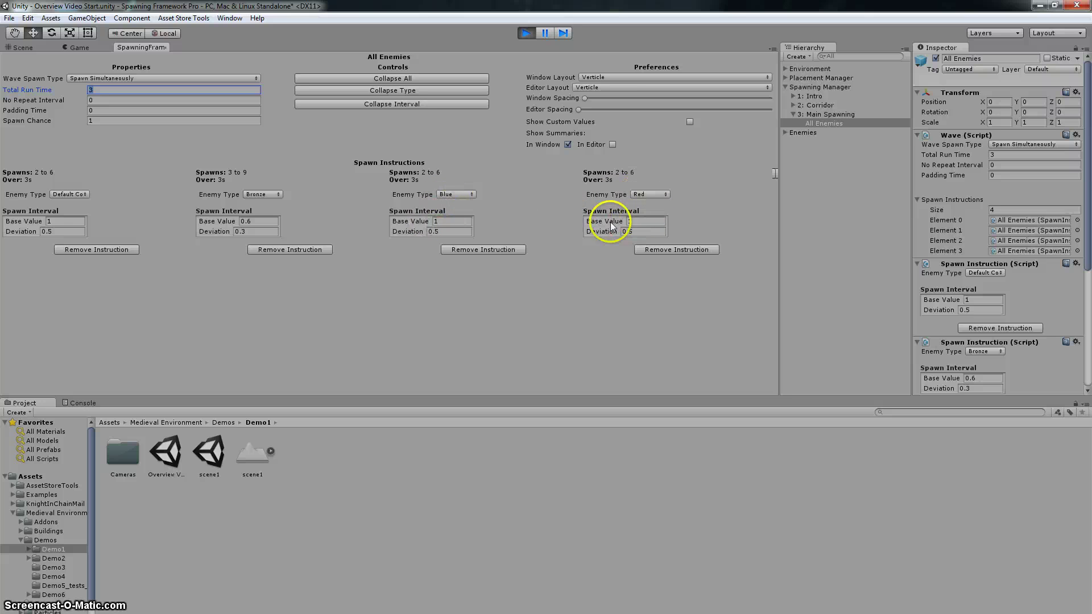
click(58, 232)
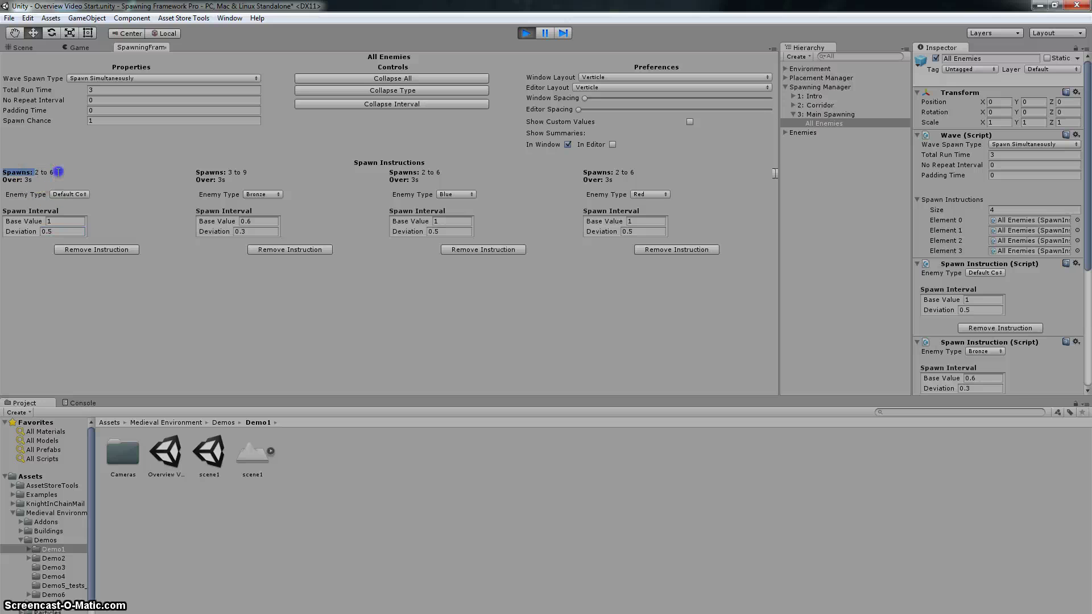
click(43, 232)
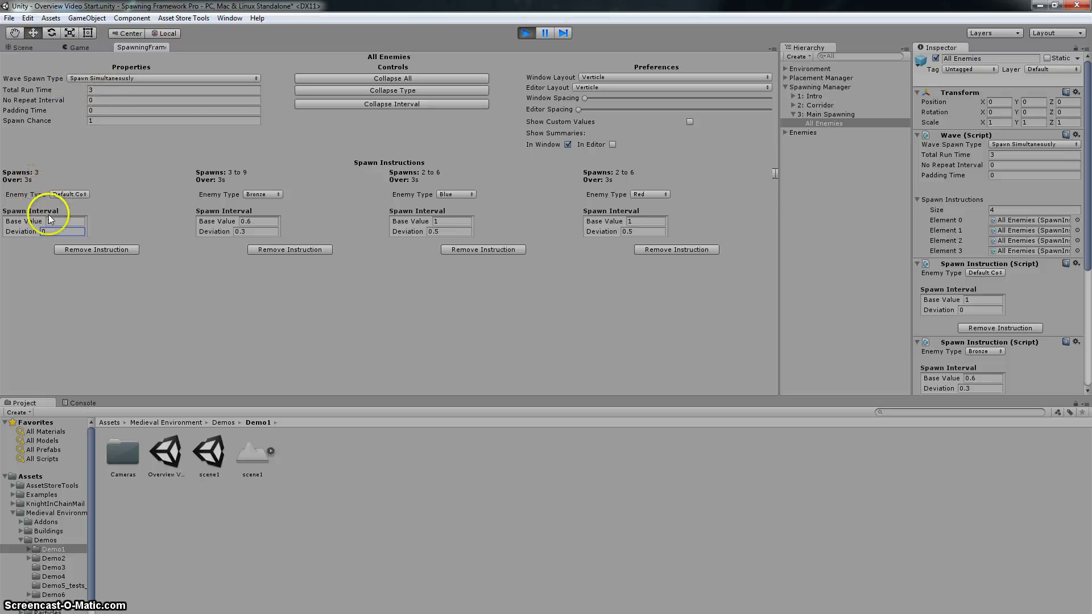
click(44, 173)
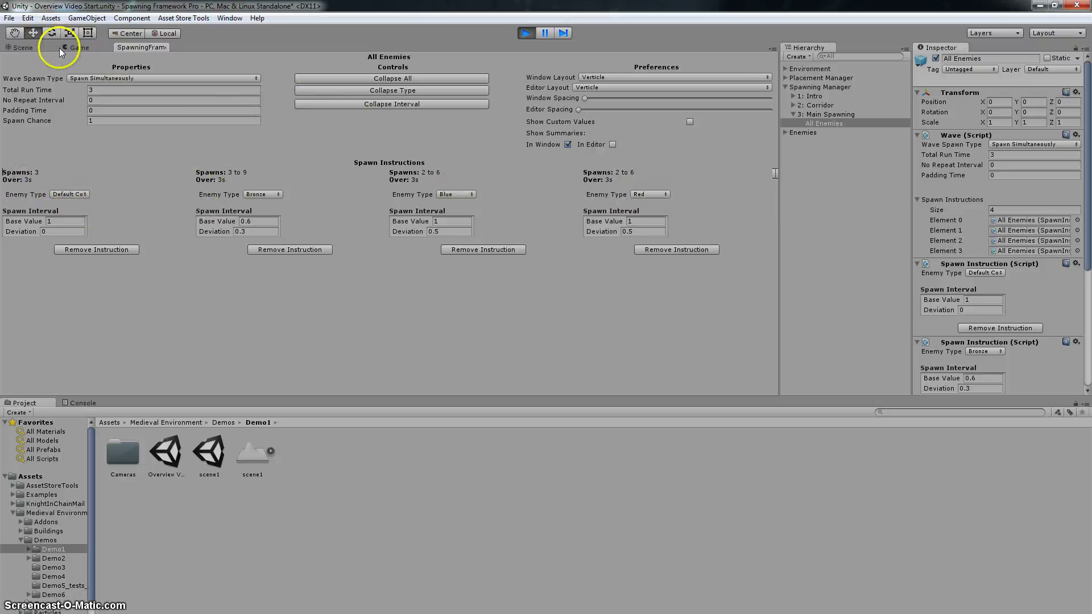
click(25, 47)
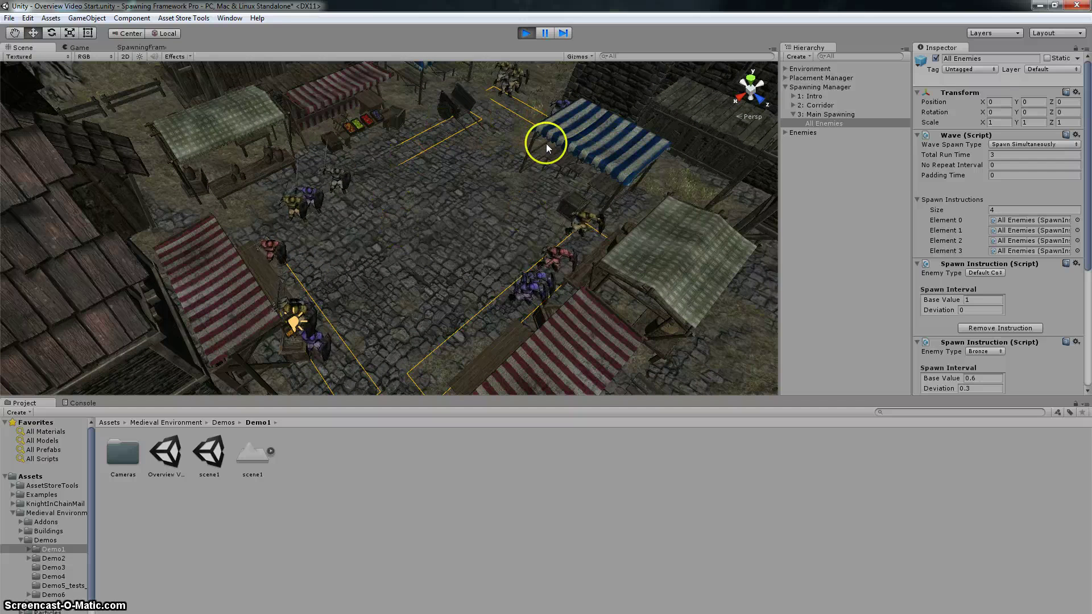
Set the spawn interval base values to 1.5 for Default, 2 for Bronze, 2 for Blue and 1.5 for Red, then watch the scene.
click(135, 47)
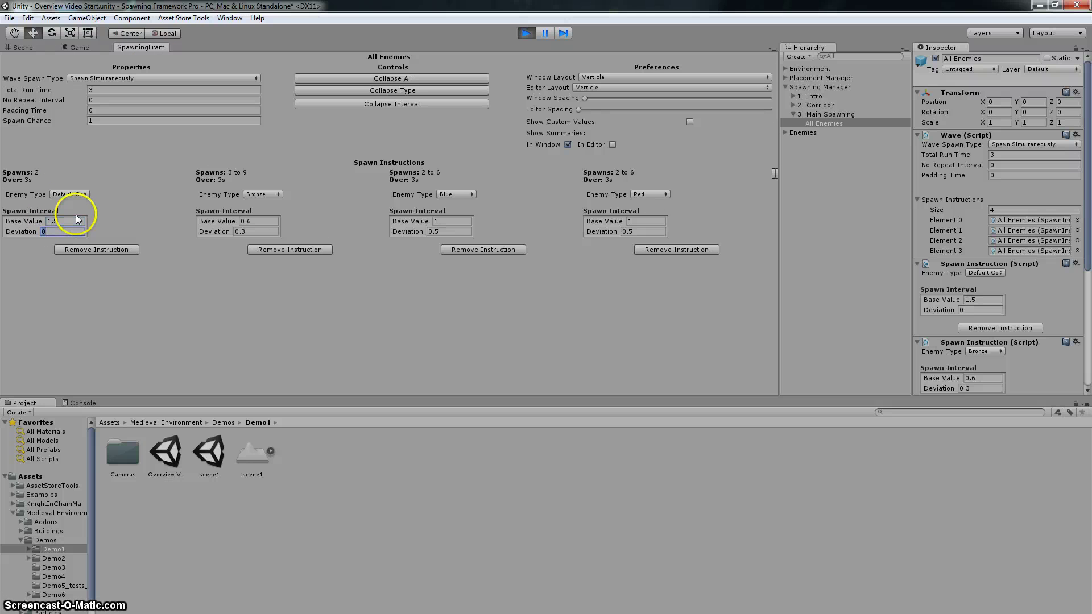
key(Tab)
click(248, 221)
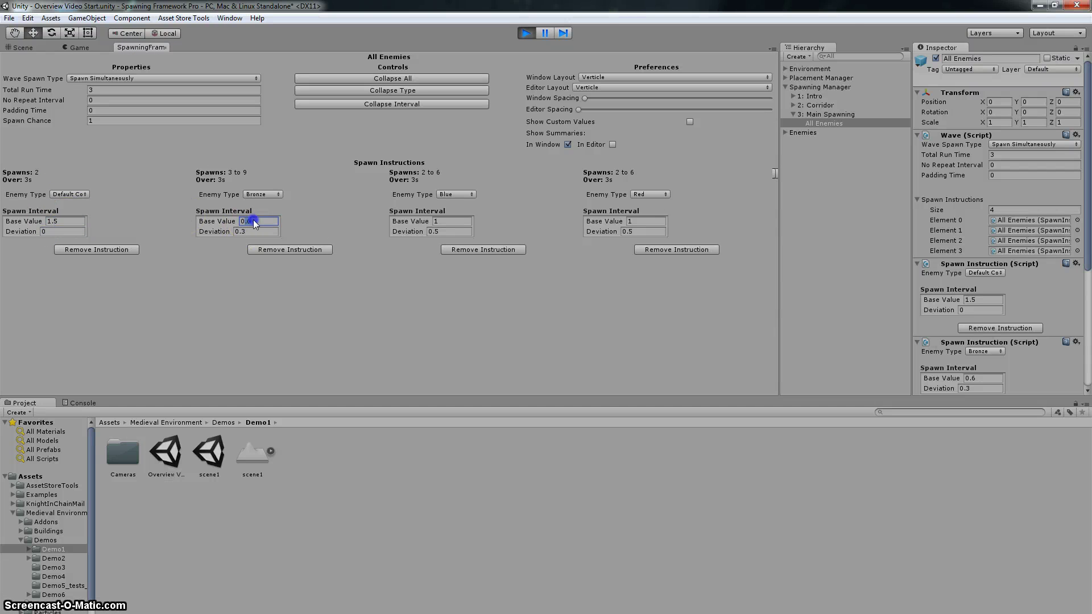
text(2)
click(440, 220)
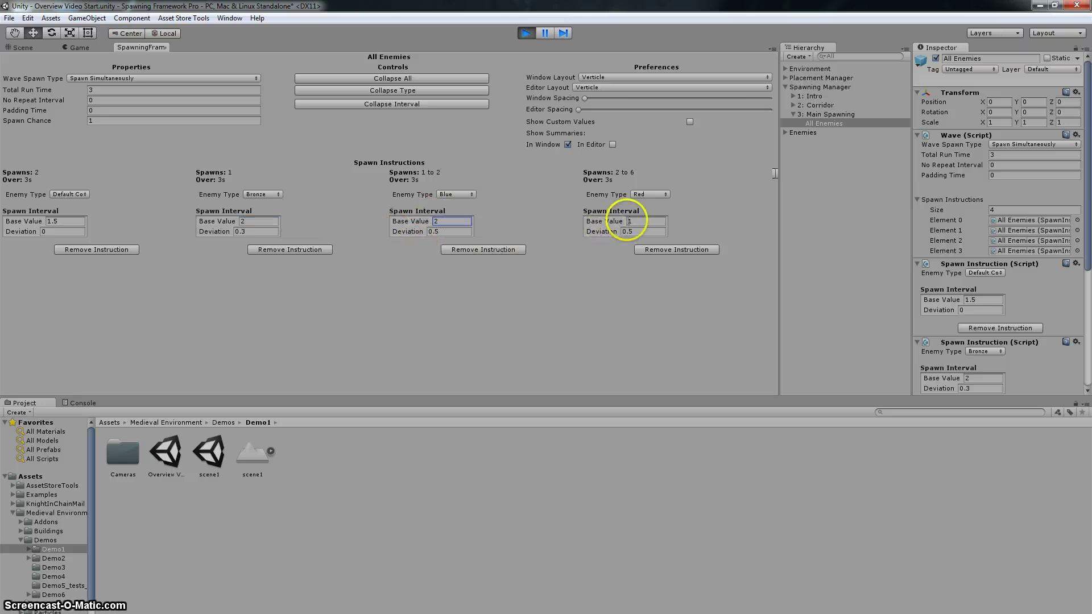
text(1.5)
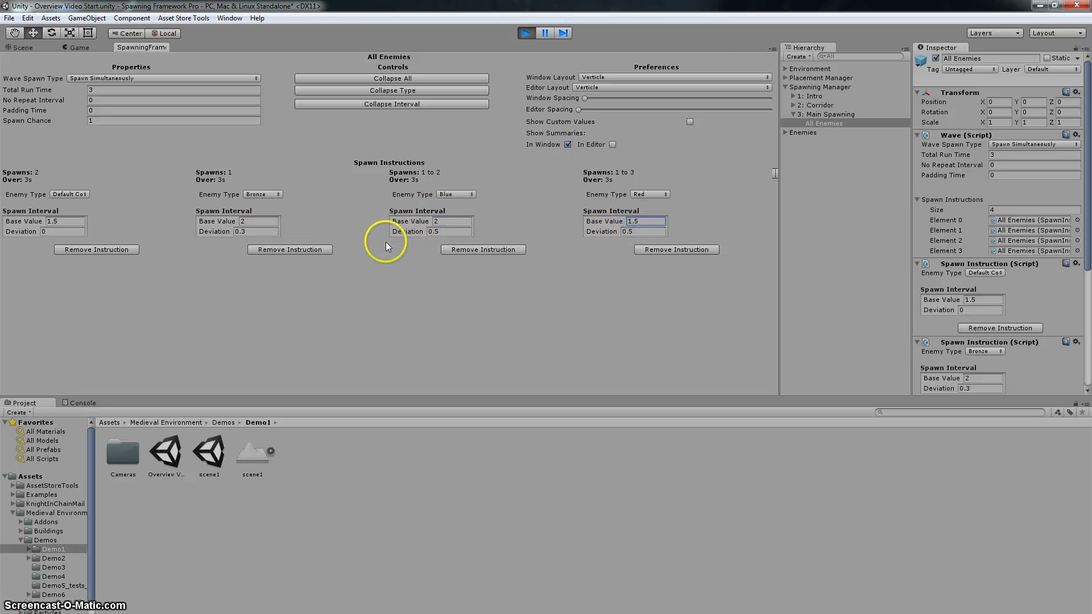
click(26, 47)
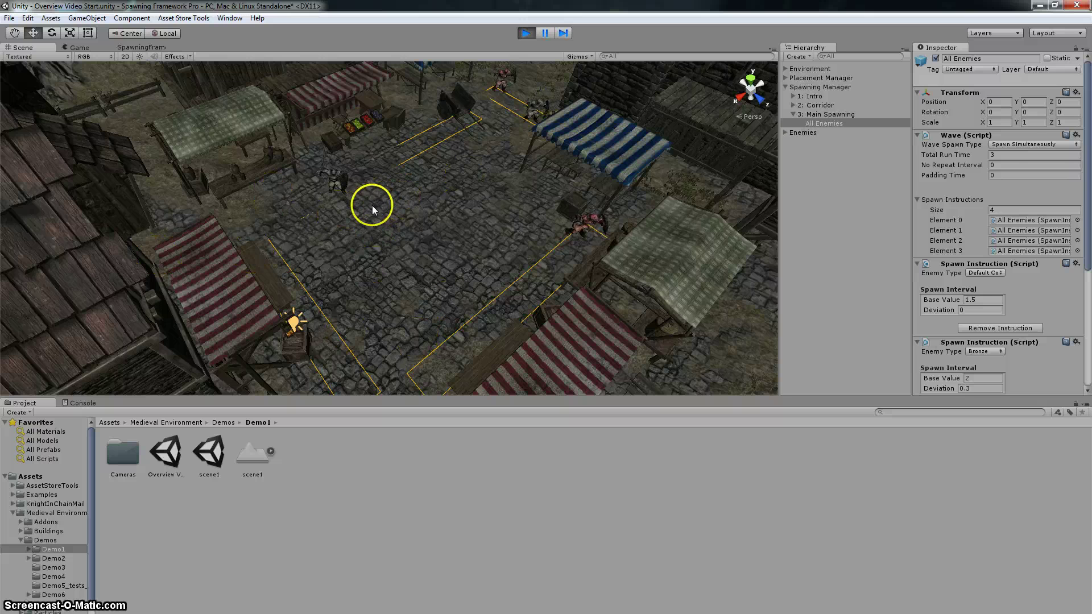
Assign the Spawning Manager's Test Player Skill script to its Skill Value.
click(822, 86)
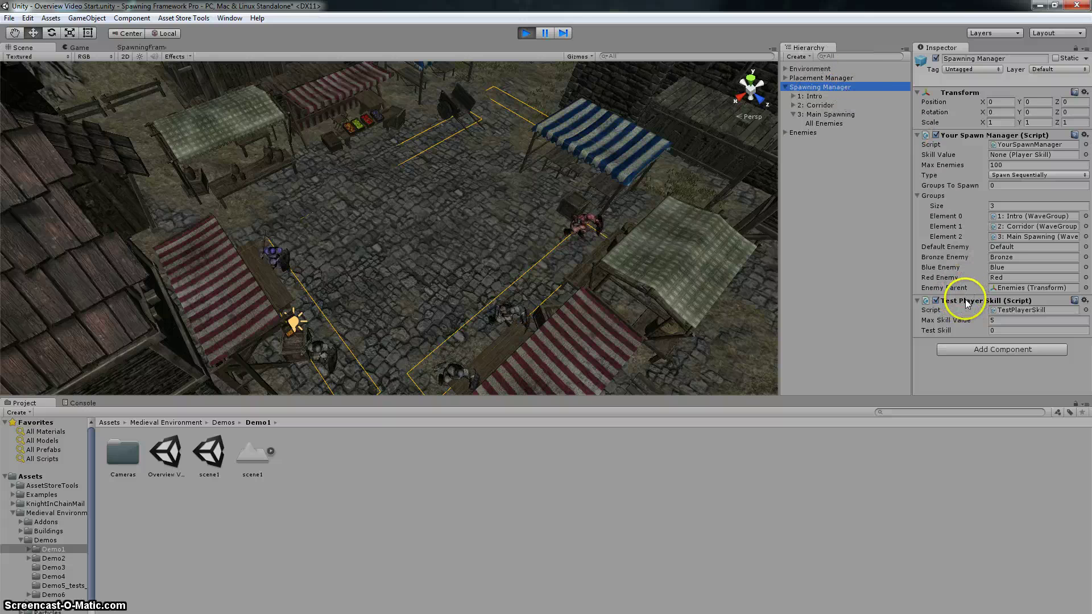
drag(966, 304, 1018, 157)
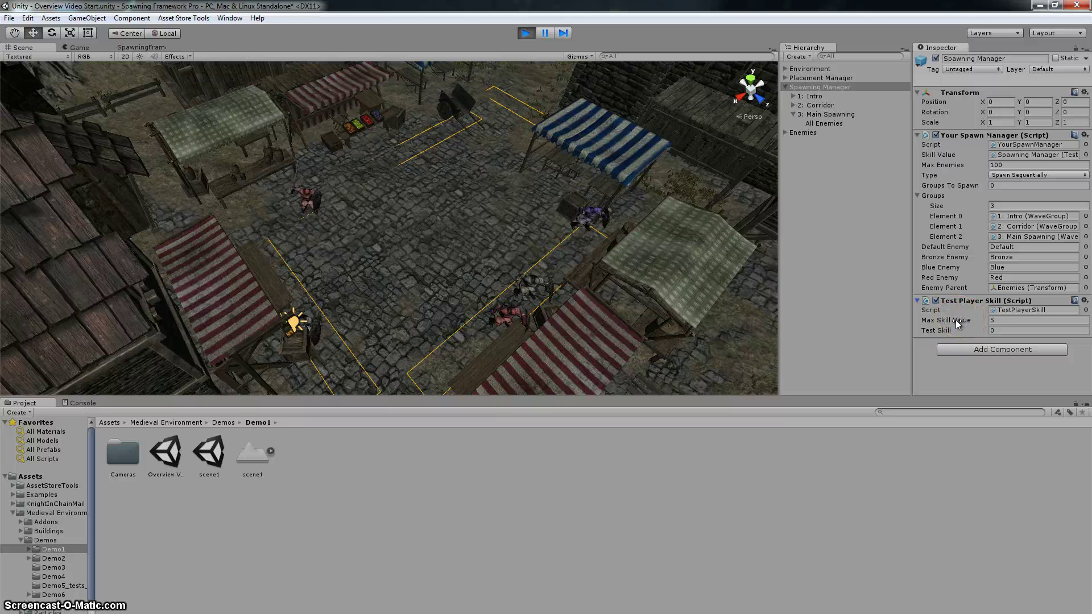
click(978, 207)
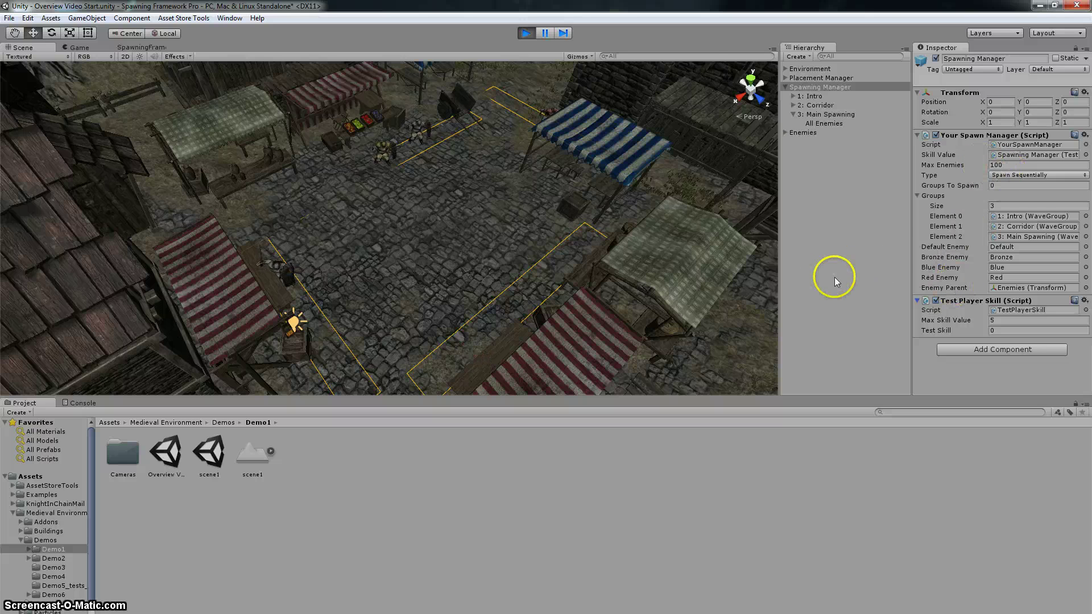
Examine the minimum and maximum skill intervals of the All Enemies wave's spawn instructions in the wave editor.
click(149, 48)
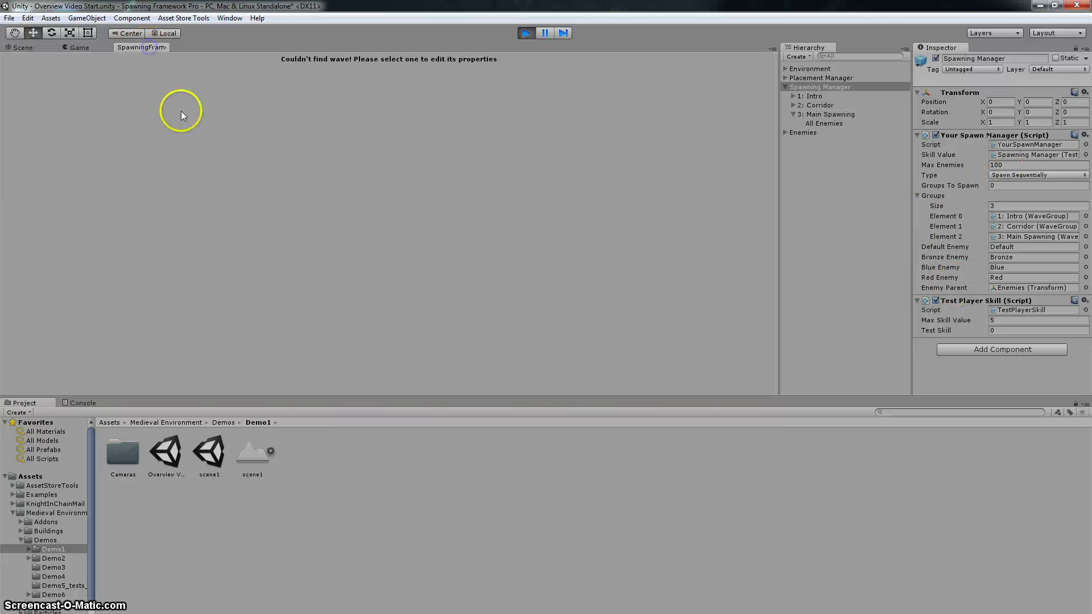
click(825, 124)
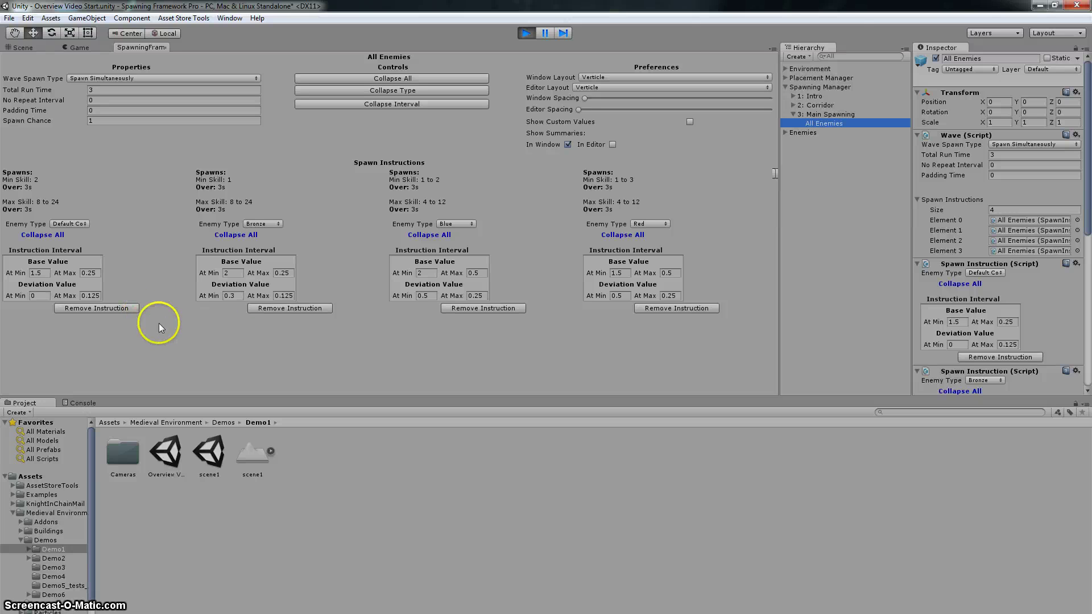
click(43, 274)
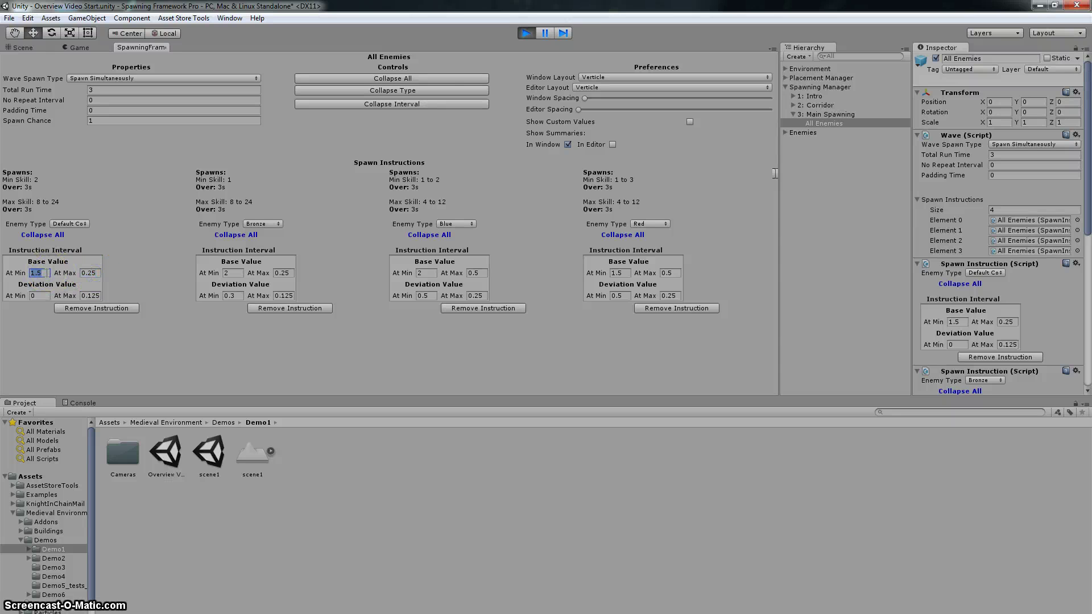
click(43, 273)
click(97, 272)
Set the Spawning Manager's Test Skill to 5 and watch the enemies spawn in the scene.
click(26, 49)
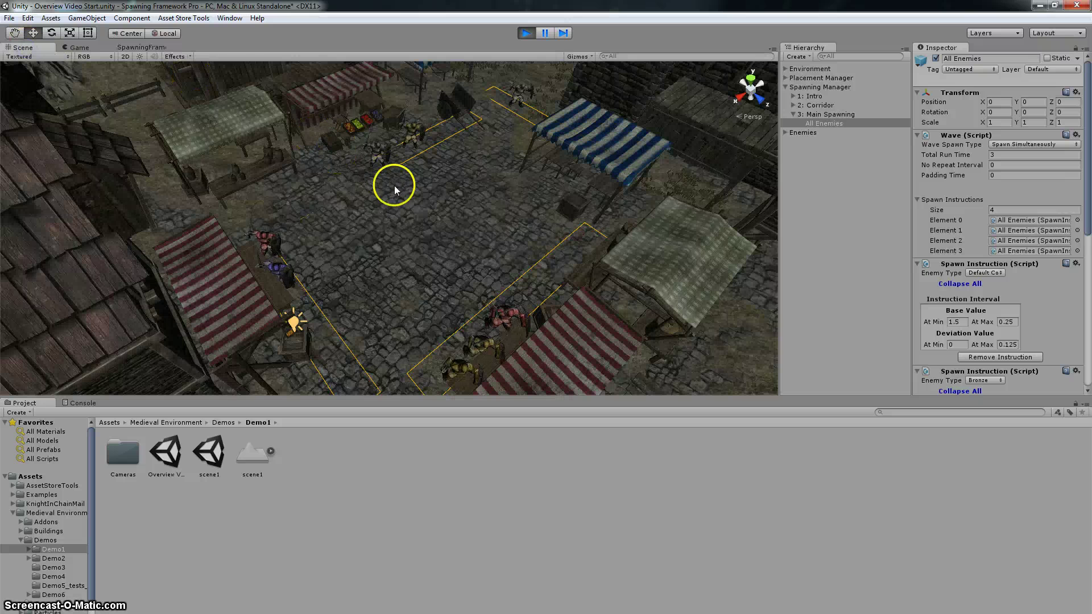
alt+drag(394, 185, 497, 189)
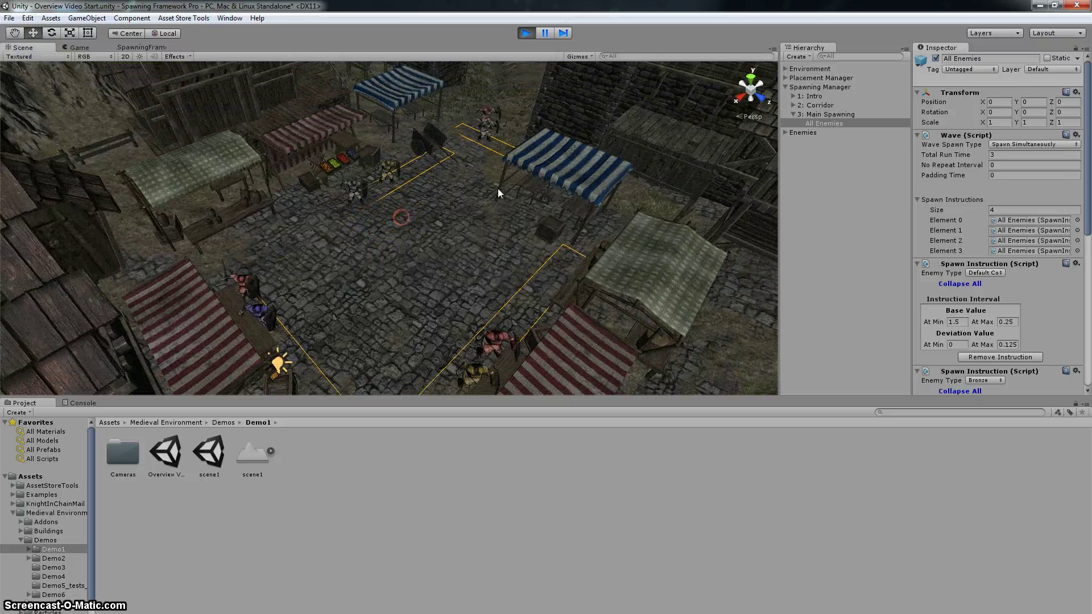
click(819, 87)
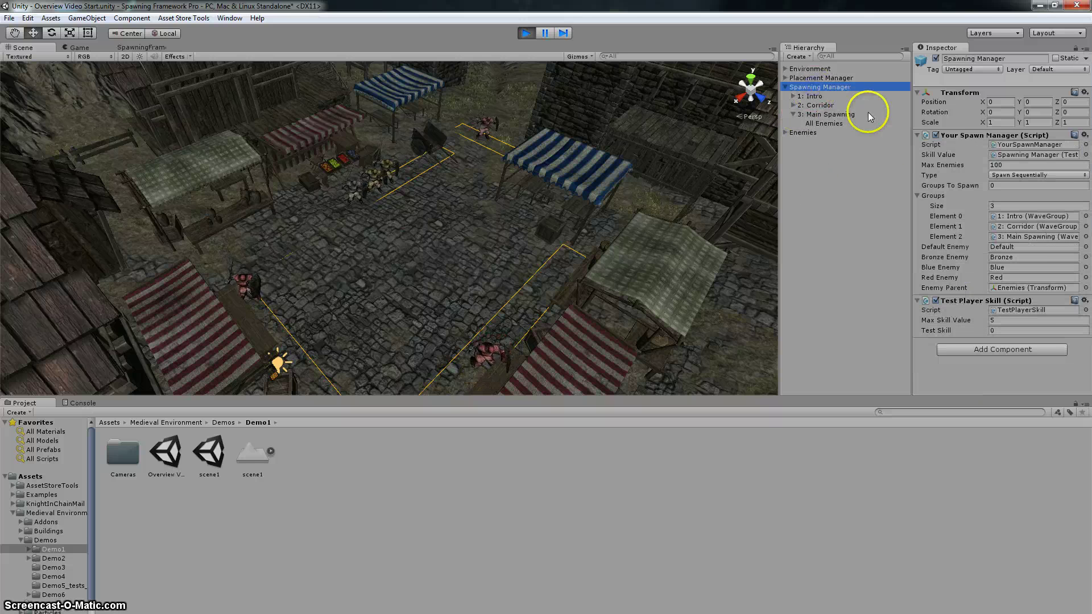
click(999, 330)
text(5)
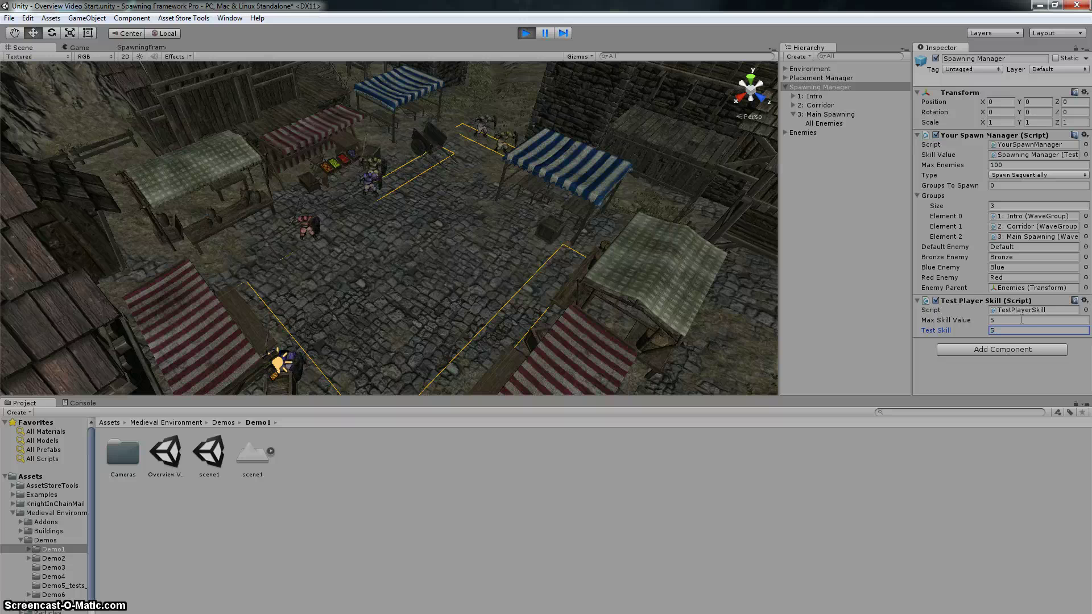
click(438, 196)
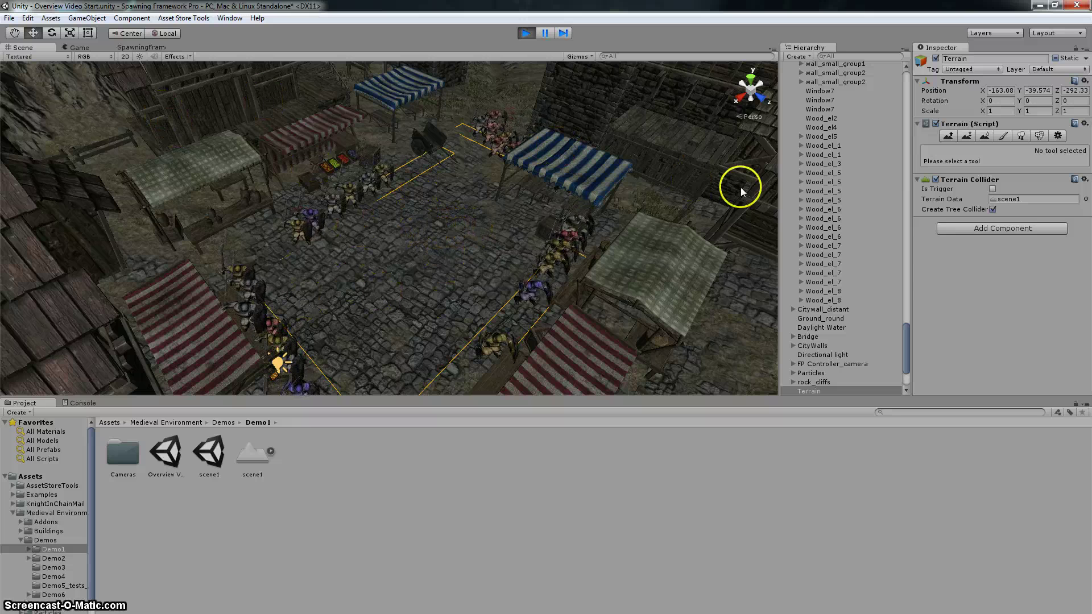
Collapse the expanded Environment group in the object hierarchy and select the All Enemies wave.
scroll(703, 118, up, 3)
scroll(885, 200, up, 2)
scroll(866, 257, down, 3)
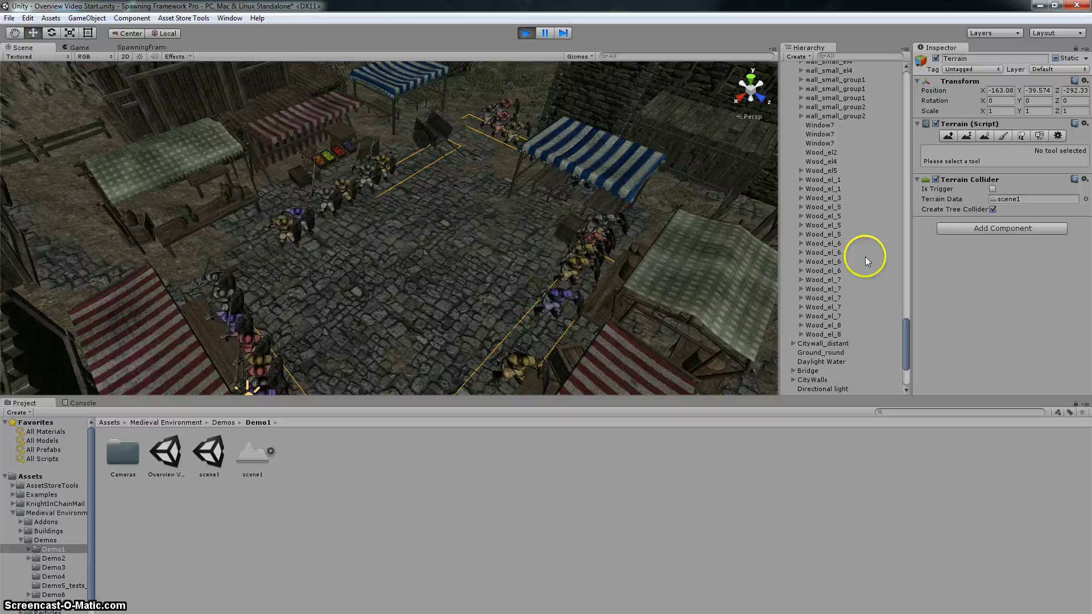
click(902, 341)
drag(902, 342, 784, 73)
click(785, 68)
click(793, 114)
click(824, 123)
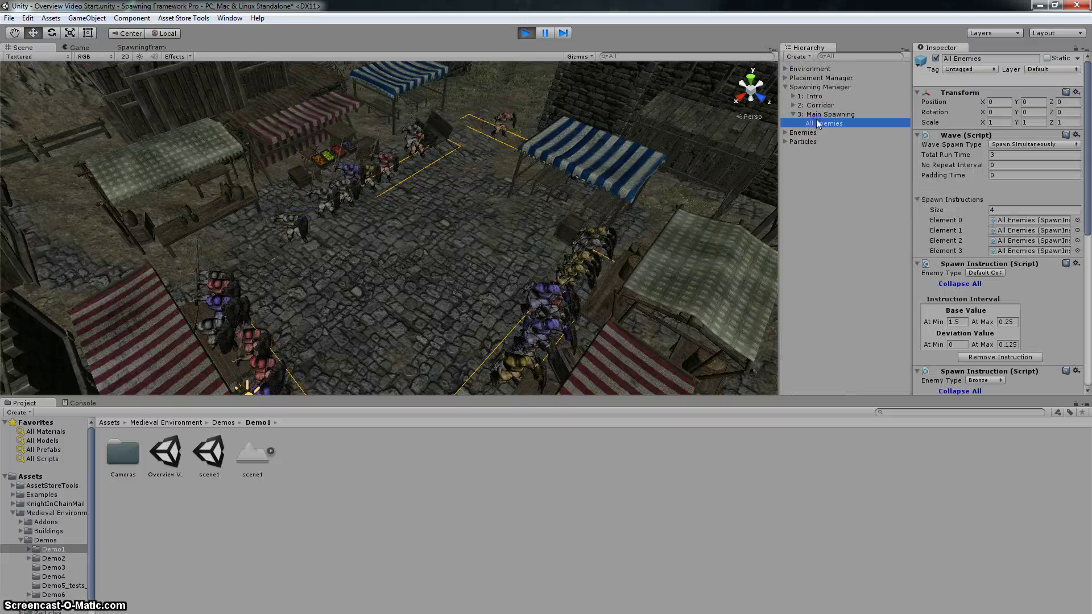
Set the Spawning Manager's Test Skill to 0 and pause the running game.
click(814, 87)
click(1012, 329)
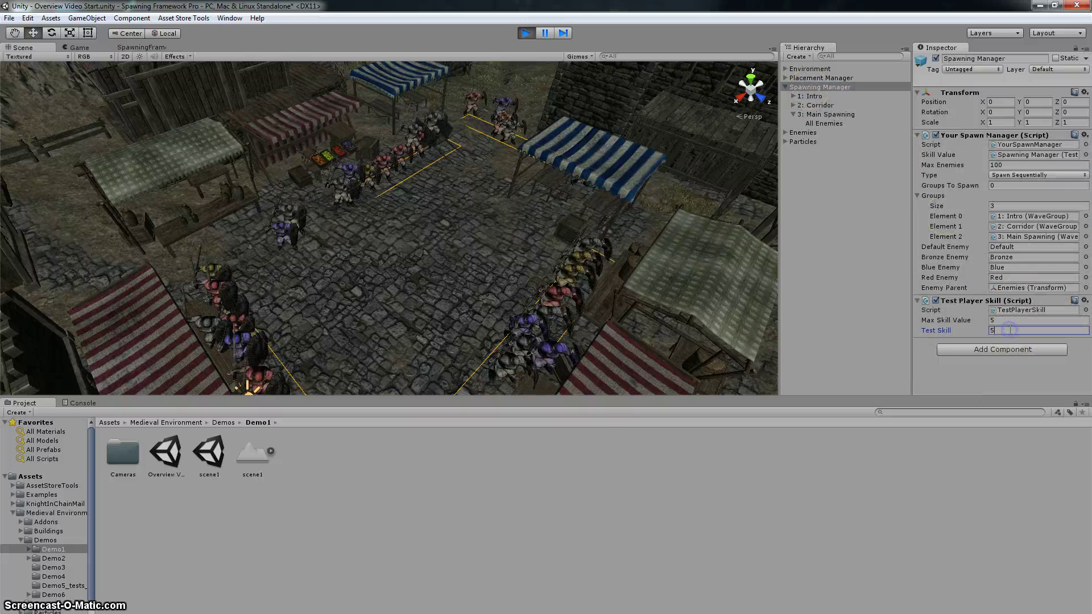
key(BackSpace)
text(0)
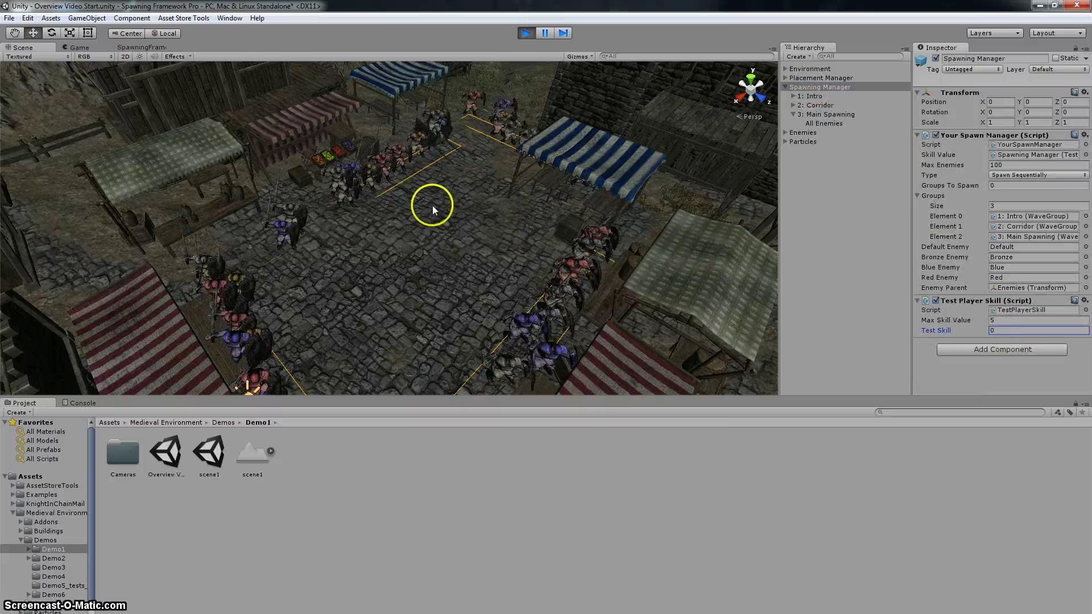
click(545, 33)
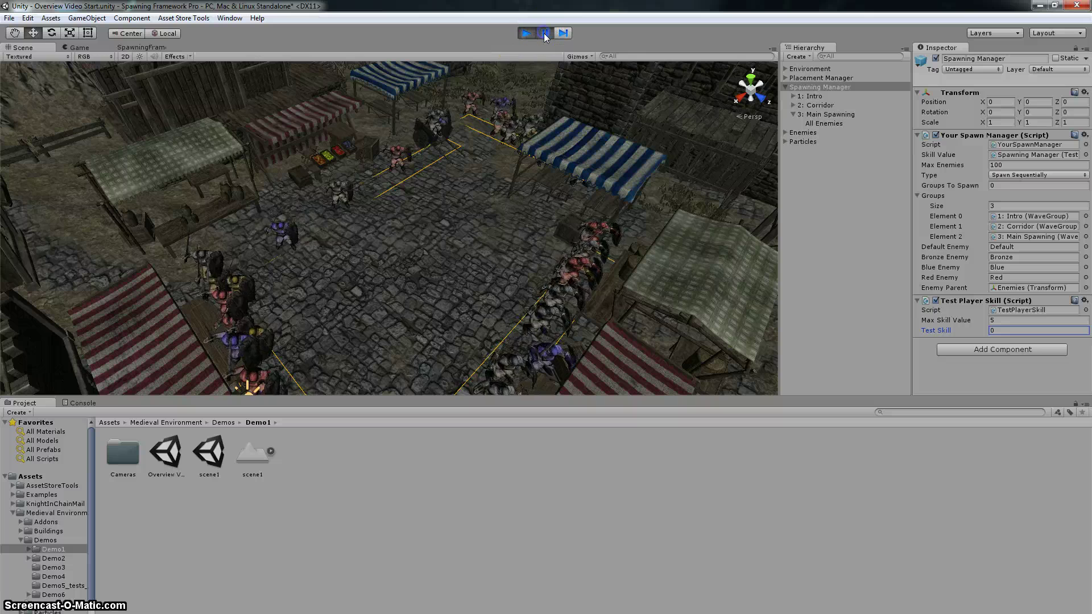
Delete every spawned enemy clone under the Enemies object in the hierarchy and resume the paused game.
click(20, 48)
click(785, 134)
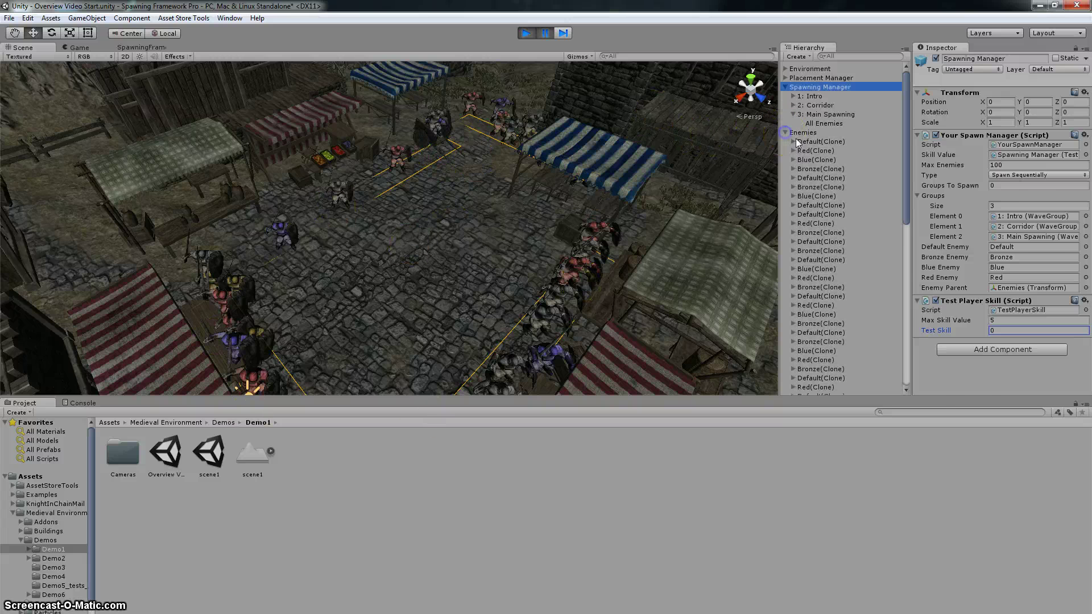
click(816, 141)
scroll(817, 232, down, 10)
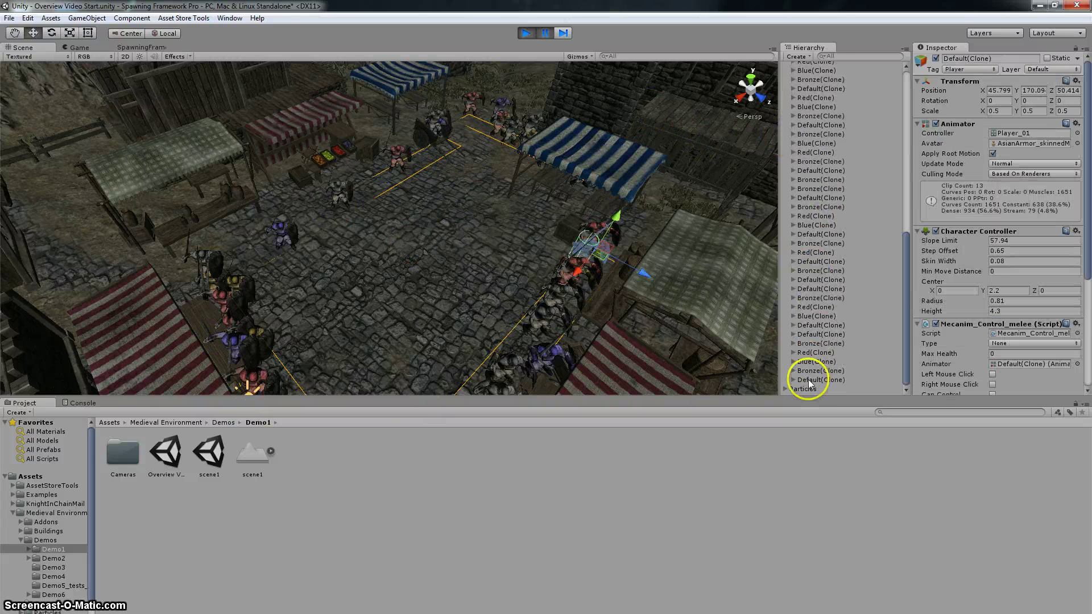
shift+click(813, 380)
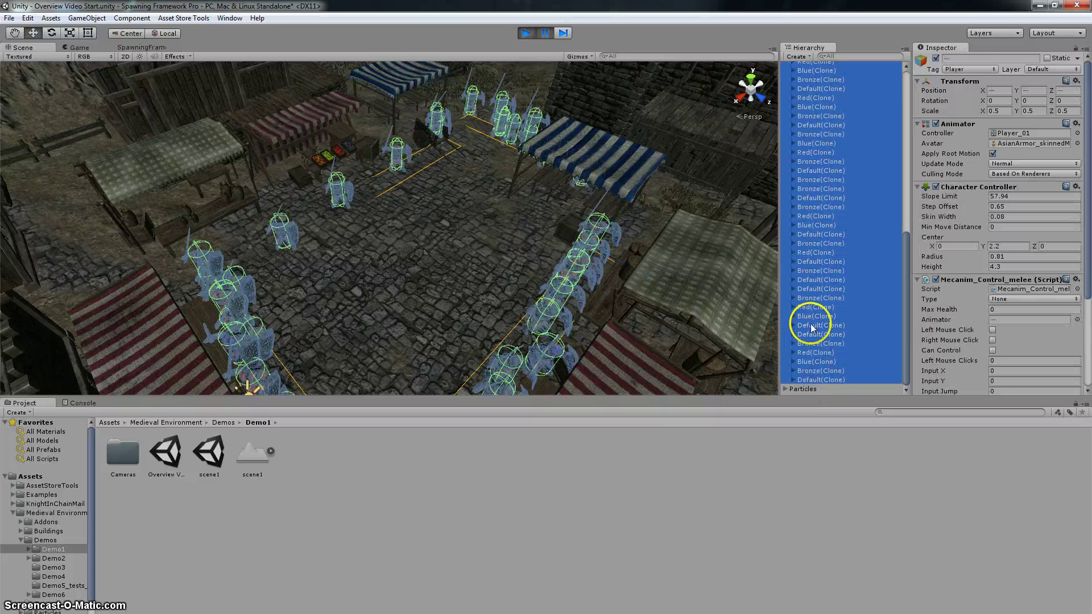
key(Delete)
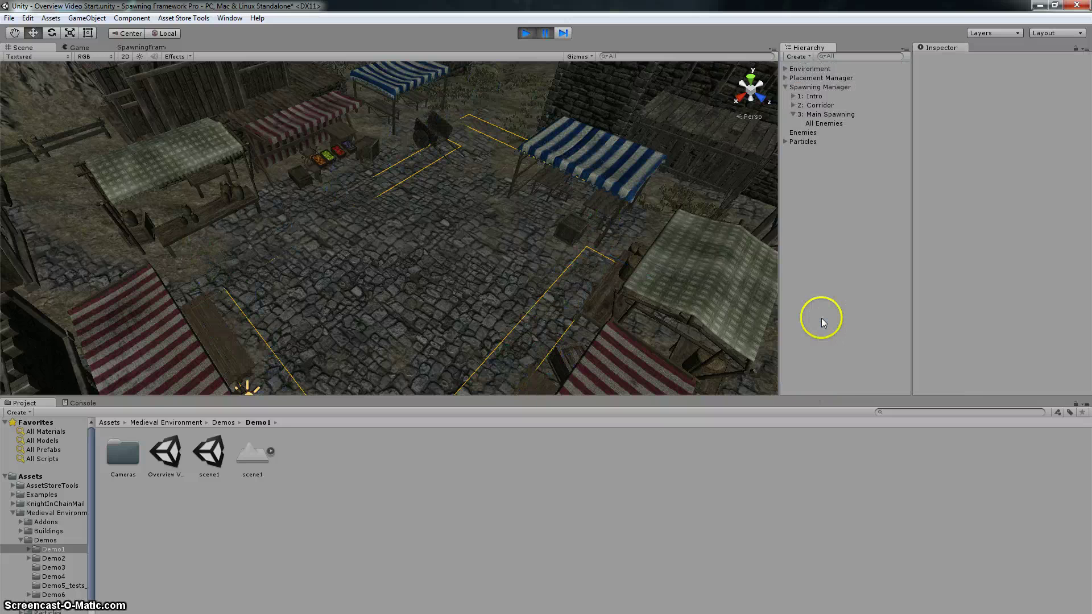
click(545, 34)
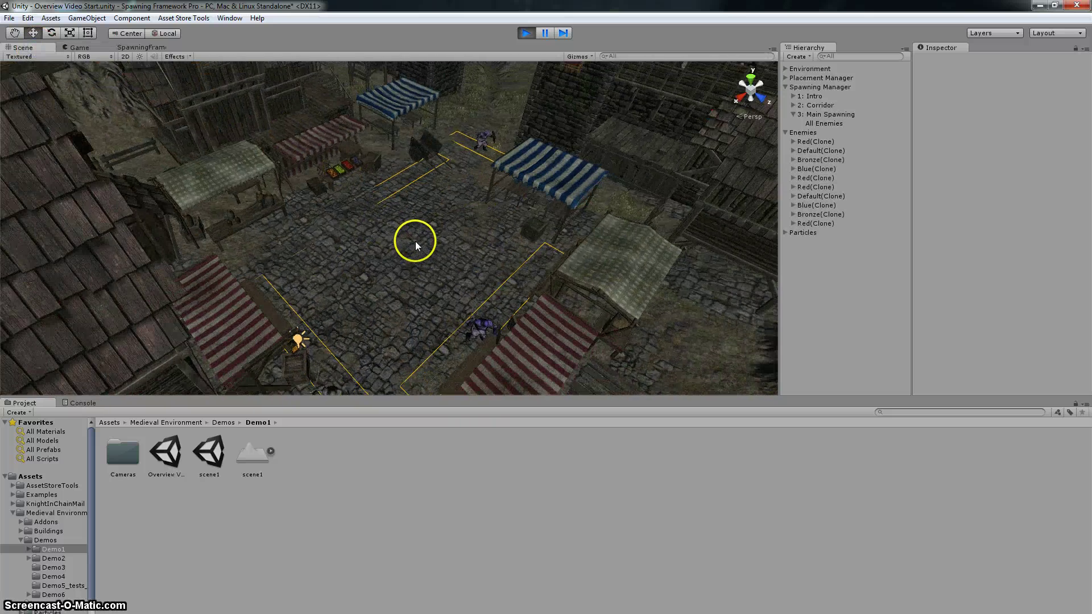
Check the All Enemies wave's Total Run Time in the wave editor and watch the enemies spawn in the scene.
click(151, 46)
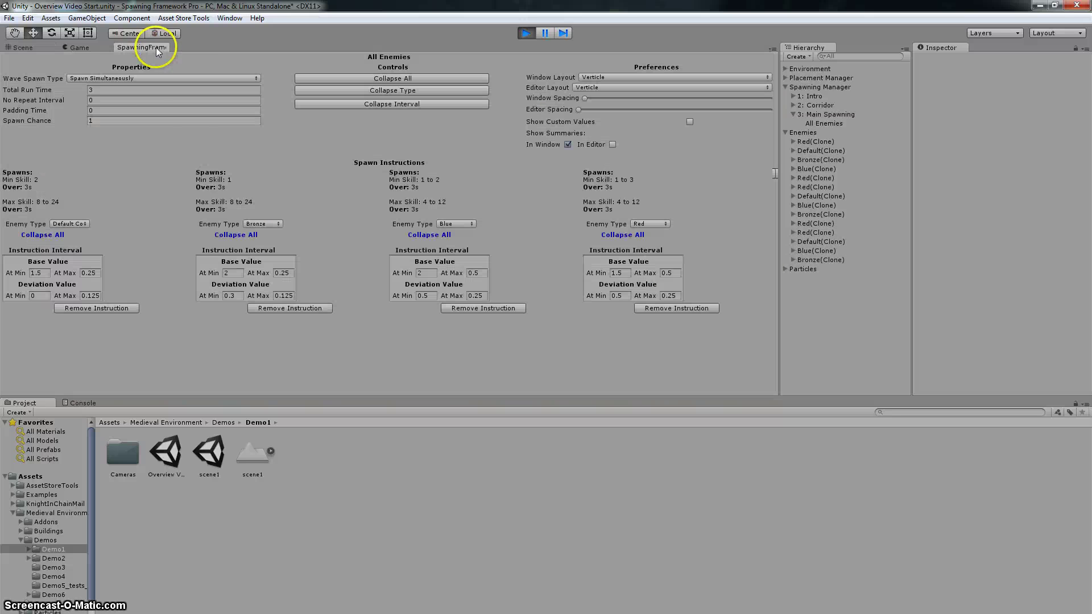
click(106, 90)
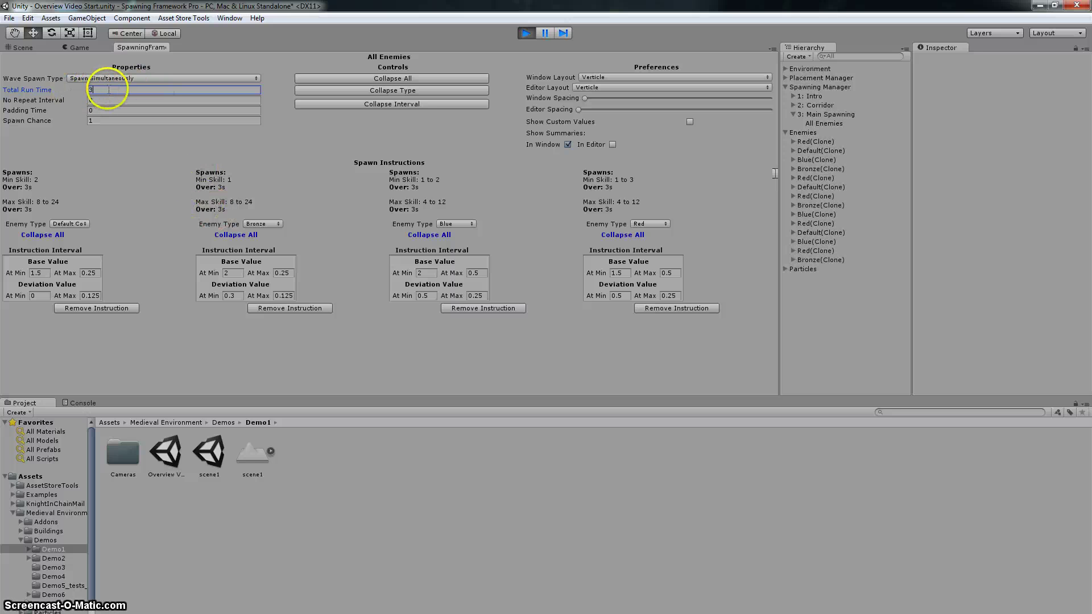
click(22, 48)
alt+drag(361, 203, 418, 166)
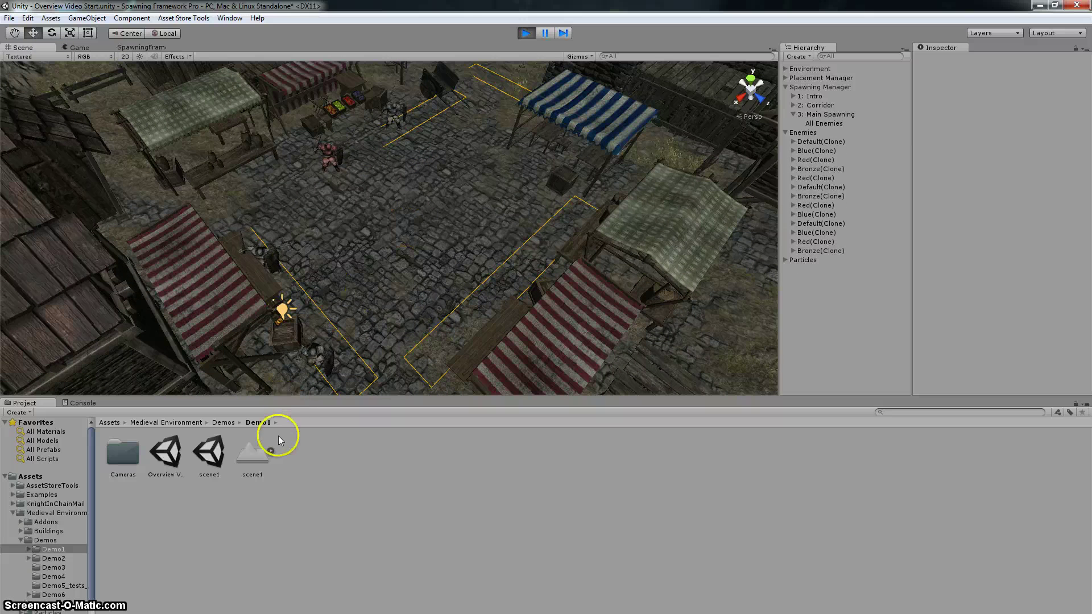